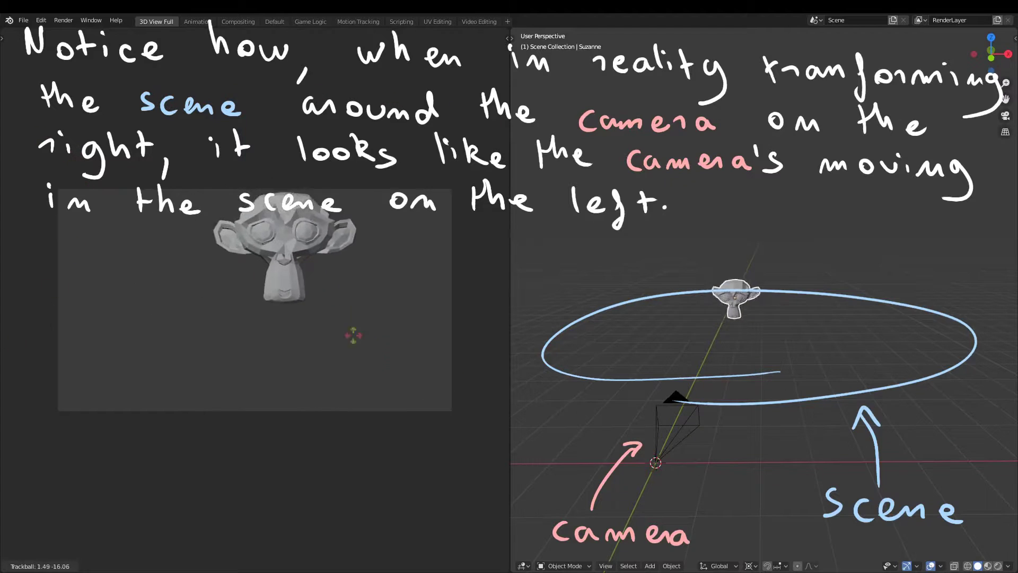
- End the monkey-head rotation demo in Blender and open the episode-4 code folder
left_click(198, 267)
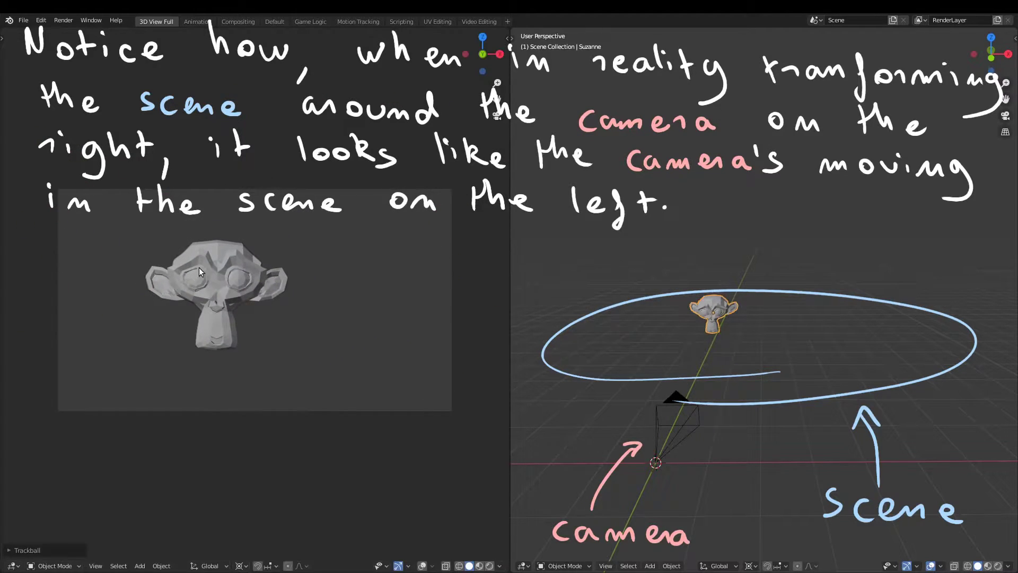
key("g")
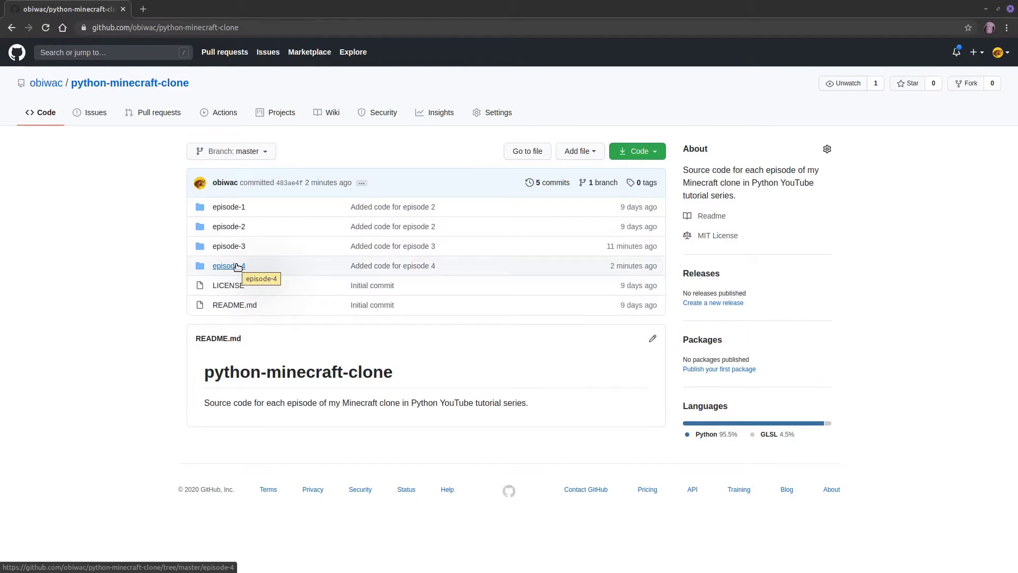
left_click(236, 265)
left_click(235, 266)
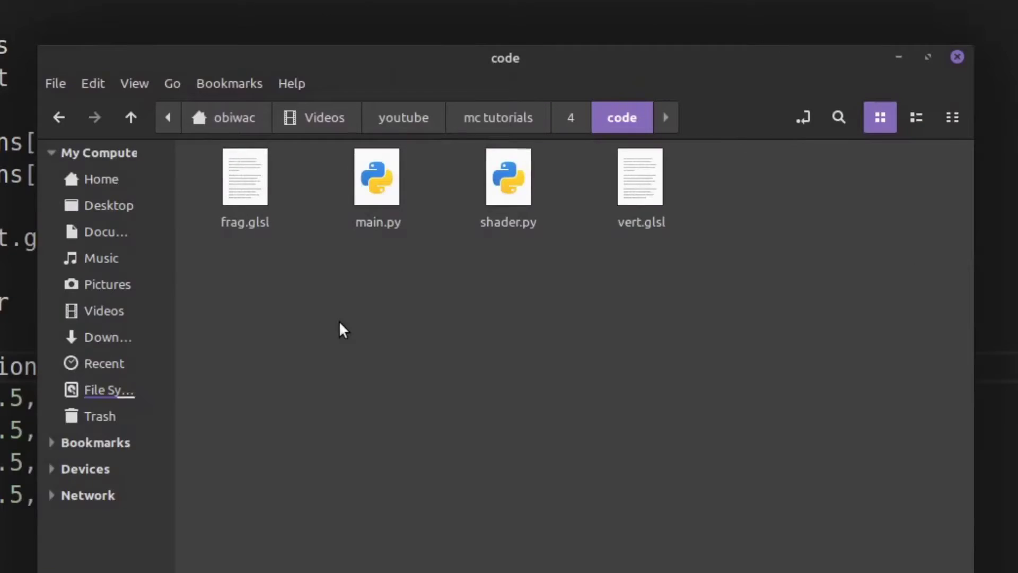
- Create an empty matrix.py in the code folder and open it in VS Code
right_click(381, 272)
left_click(556, 310)
type("matrix.")
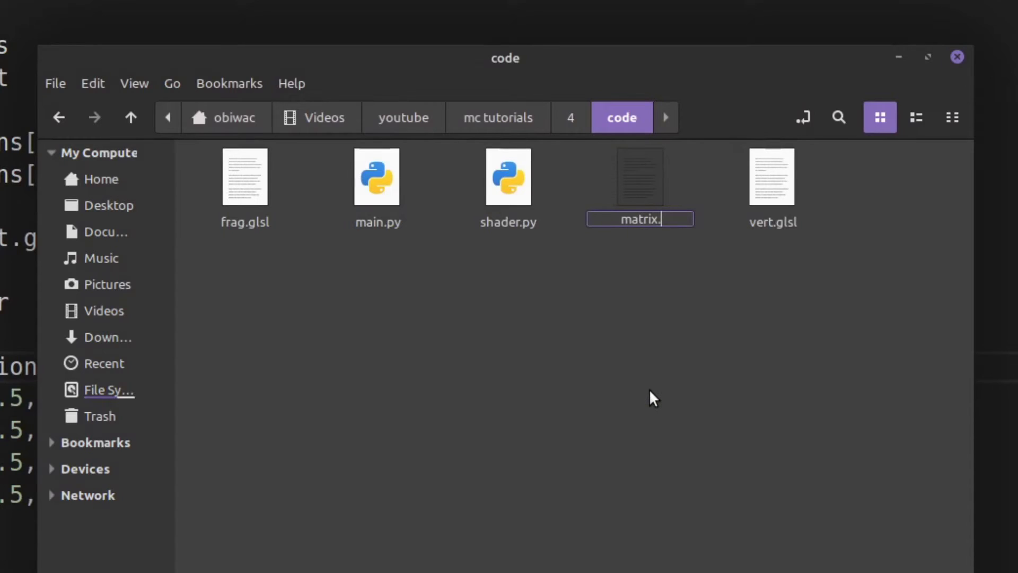
type("py")
key("Return")
left_click_drag(479, 183, 448, 48)
- Paste the matrix code into matrix.py and close it
right_click(318, 92)
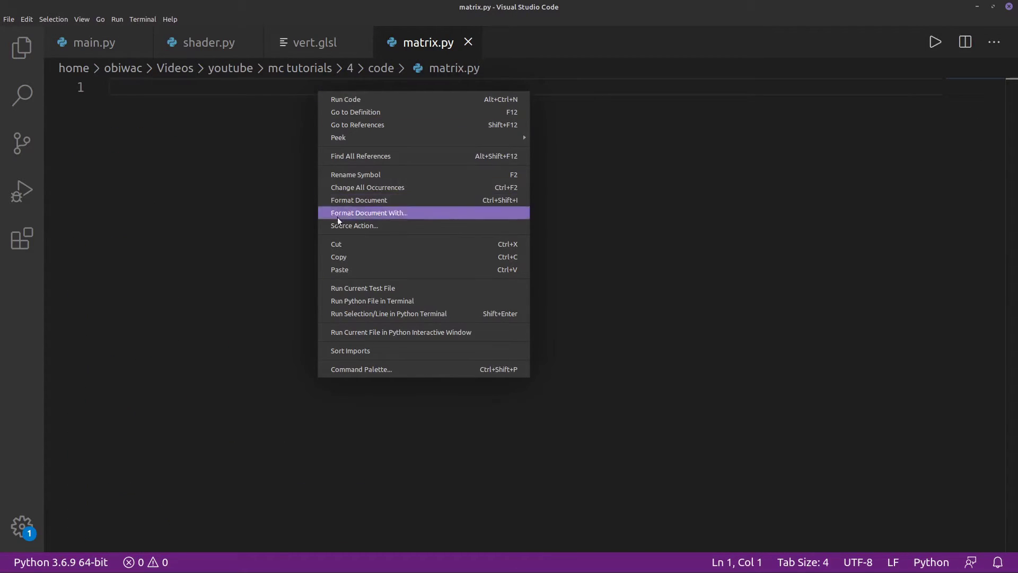
left_click(335, 271)
left_click(468, 42)
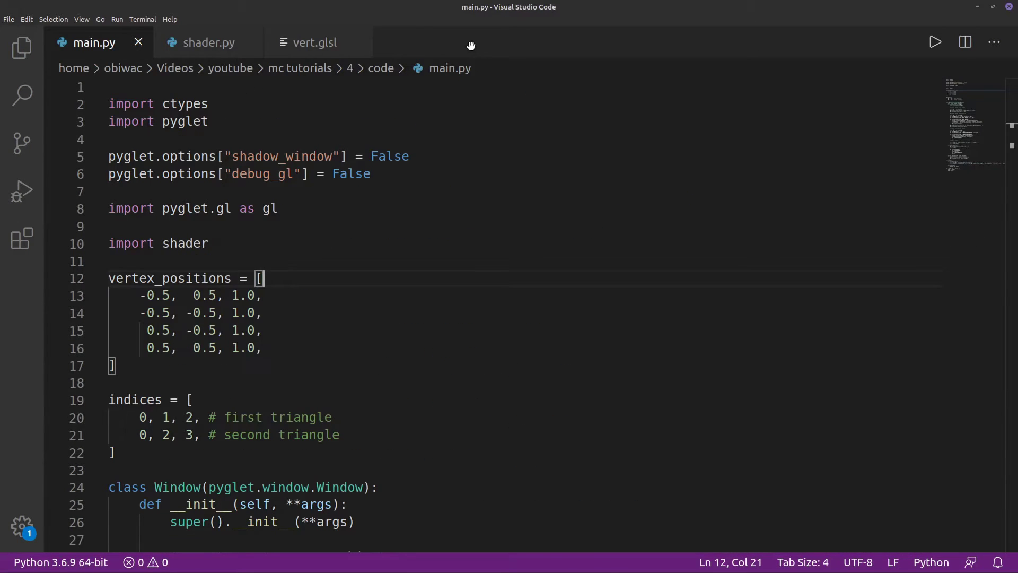
- Add find_uniform and uniform_matrix methods after __del__ in shader.py and save it
left_click(209, 44)
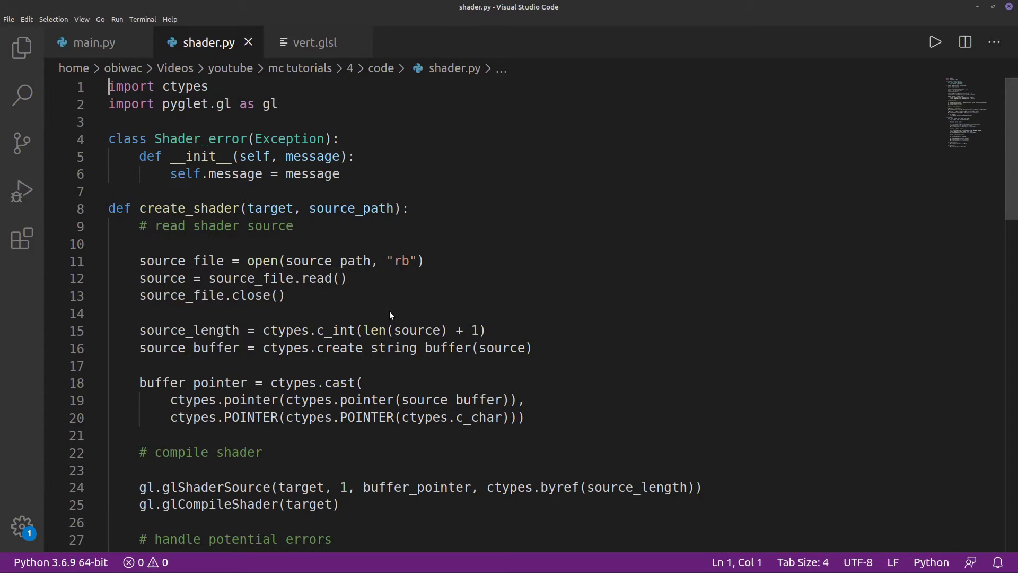
scroll(388, 311, "down", 3)
scroll(375, 309, "down", 4)
scroll(371, 311, "down", 3)
scroll(363, 312, "down", 4)
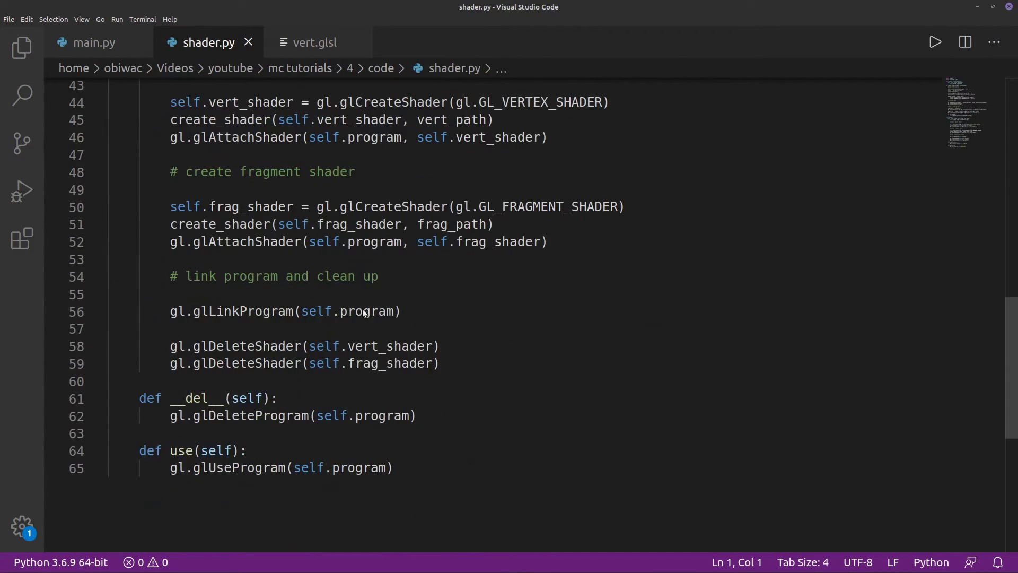
left_click(313, 431)
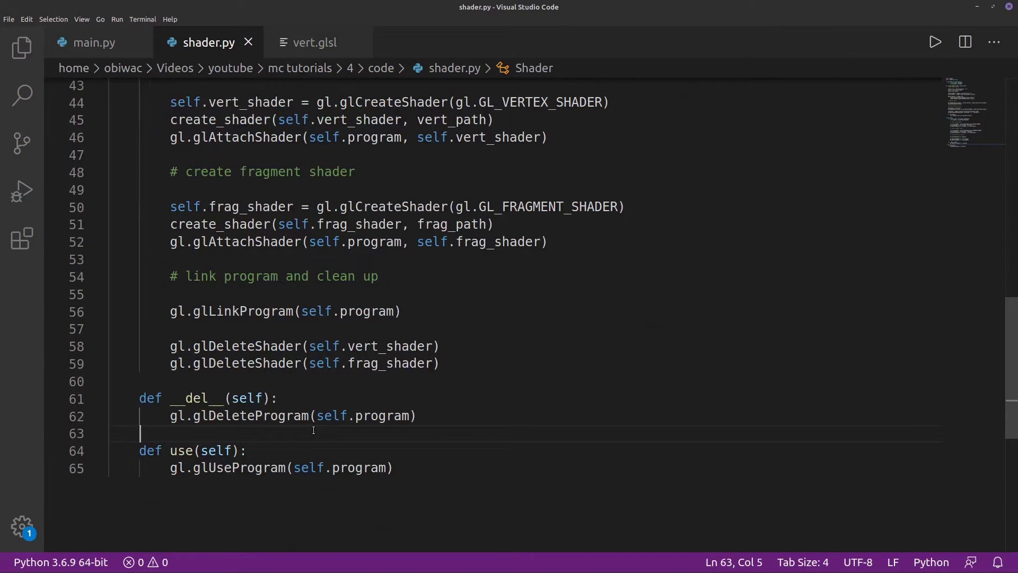
key("Return")
key("Return")
key("Up")
type("def find_uniform(se")
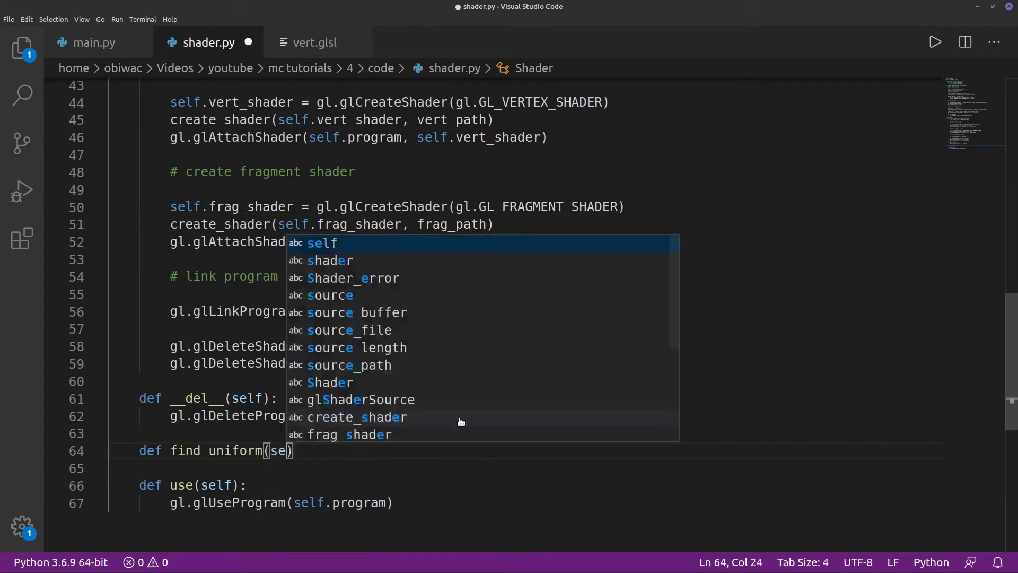
type("lf, name):         return gl.glGetUniformLocation(self.program, ctypes.create_string_buffer(name")
key("End")
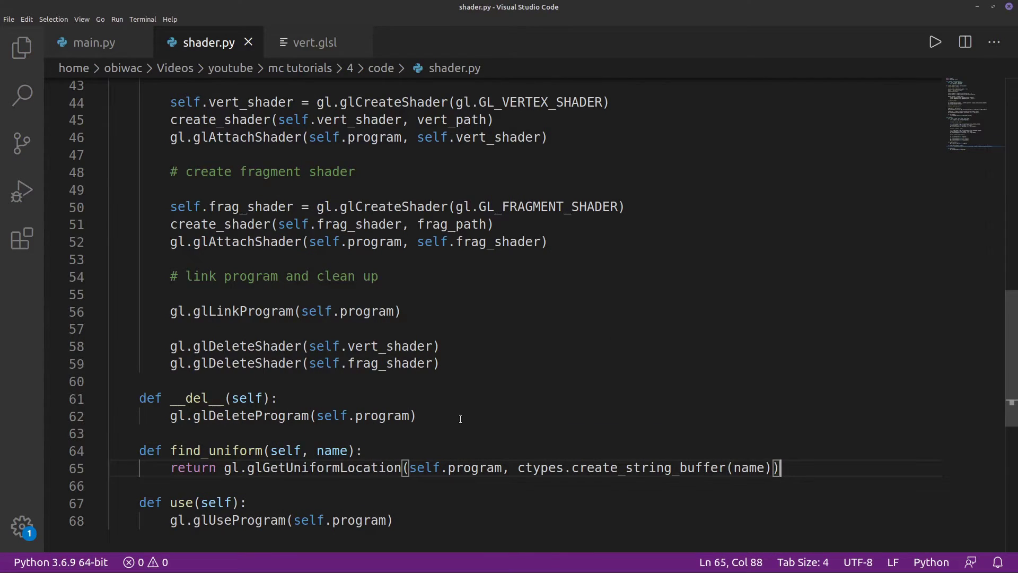
key("Return")
key("Return")
type("def uniform_matrix(self, location, matrix):     gl.glUniformMatrix4fv")
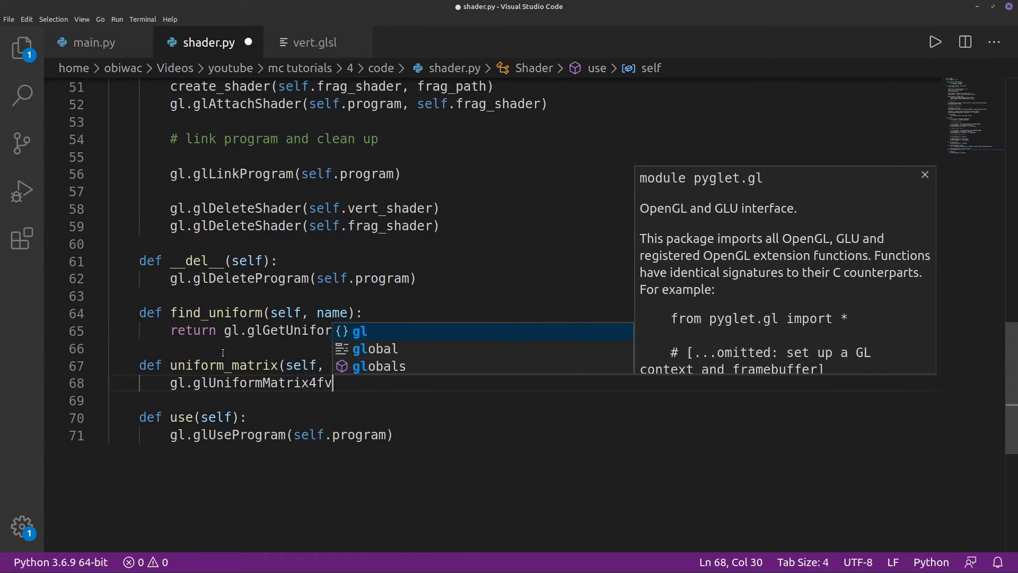
type("(location, 1, gl.GL_FALSE, (gl.GLfloat * 16) (*sum(matrix.data, [")
key("ctrl+s")
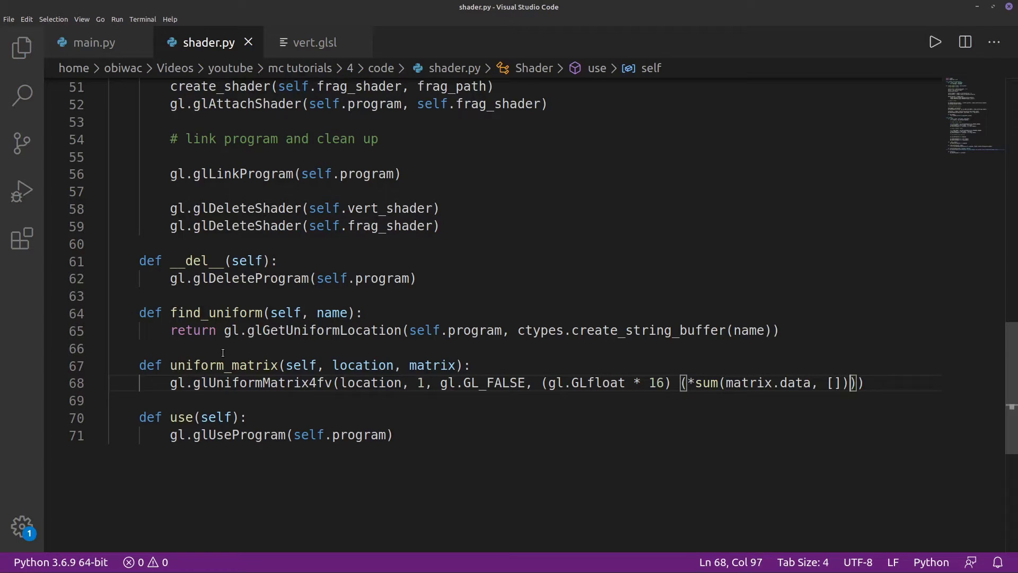
- Add a matrix import above 'import shader' in main.py and save
left_click(88, 42)
left_click(109, 86)
key("Return")
key("Return")
key("Up")
type("import math")
left_click(193, 226)
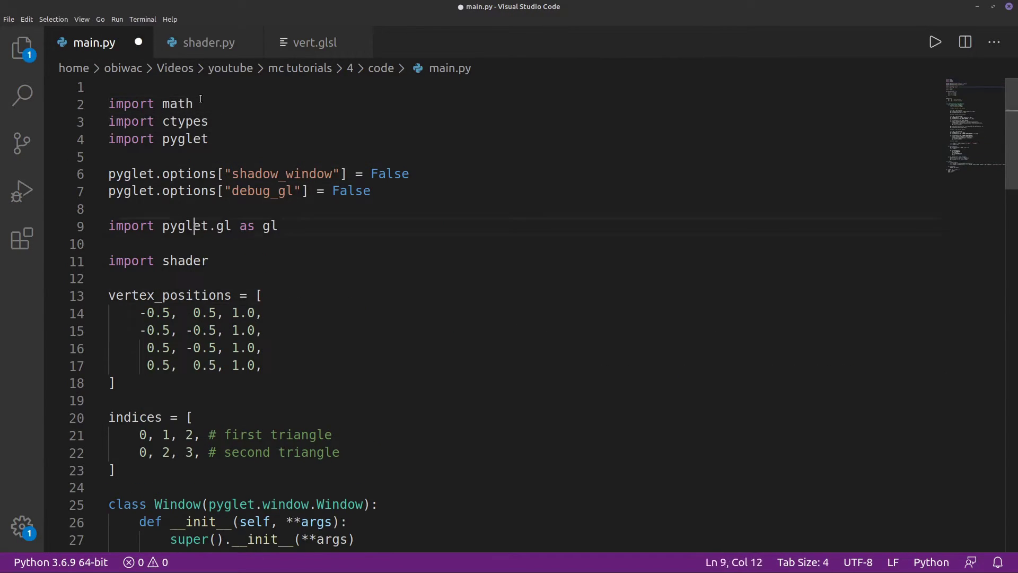
double_click(186, 262)
key("shift+alt+Up")
type("matrix")
key("ctrl+s")
type("0")
- Flatten the quad's vertex z values to 0.0 and save main.py
key("Down")
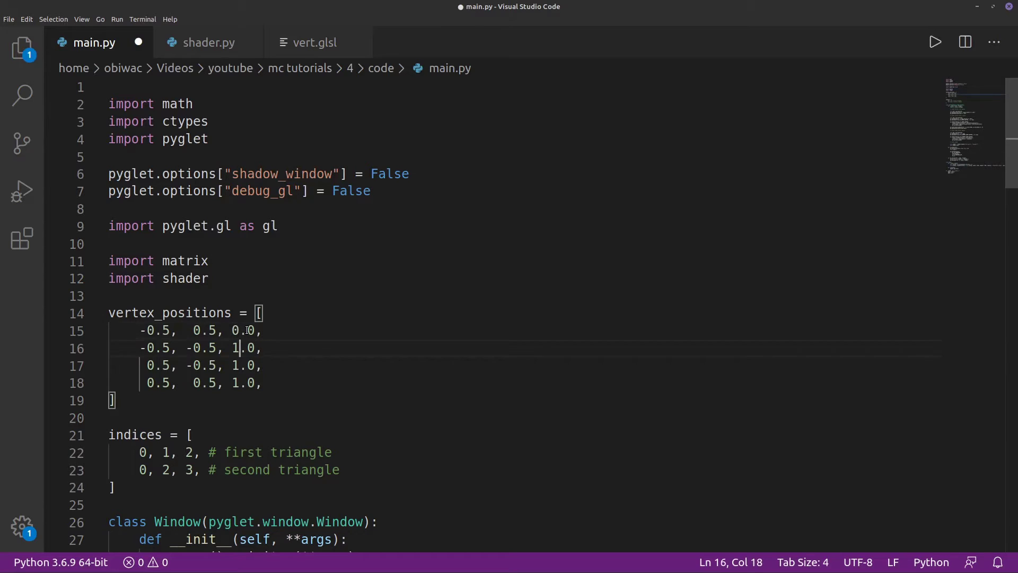
key("Down")
key("BackSpace")
type("0")
key("Down")
key("Down")
key("ctrl+s")
type("shader_")
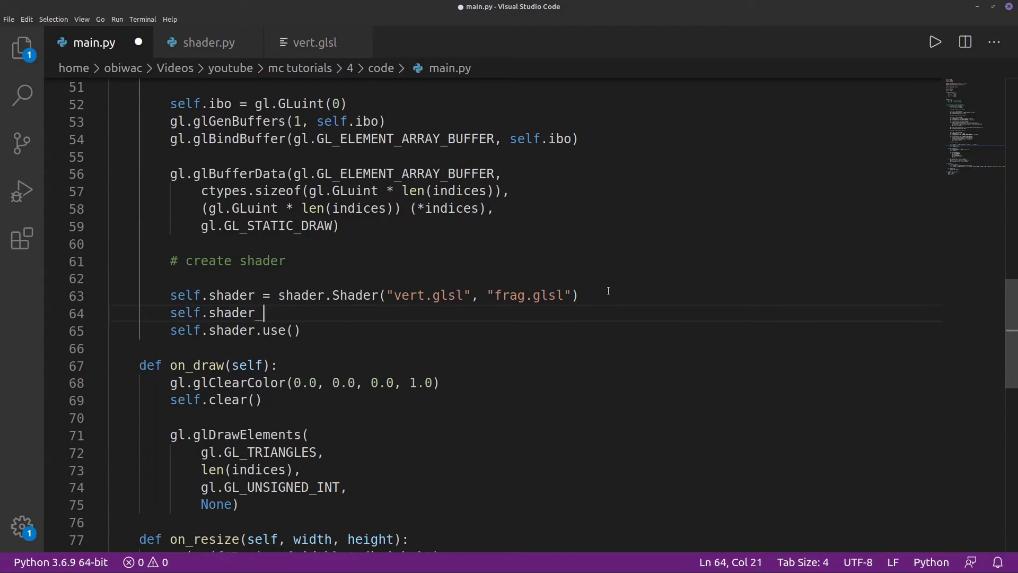
type("matrix_location = self.shader.find_uniform(b\"matr")
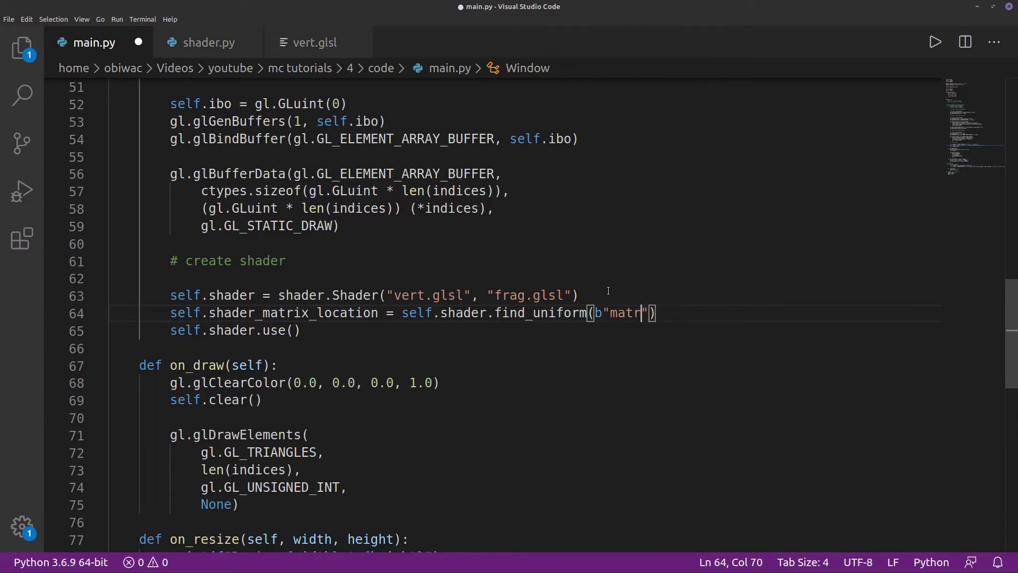
type("ix")
- Look up the matrix uniform, create mv_matrix, p_matrix and self.x, and add a 1/60 update method
key("End")
key("Return")
key("Return")
type("# create matrices  self.mv_matrix = matrix.Matrix")
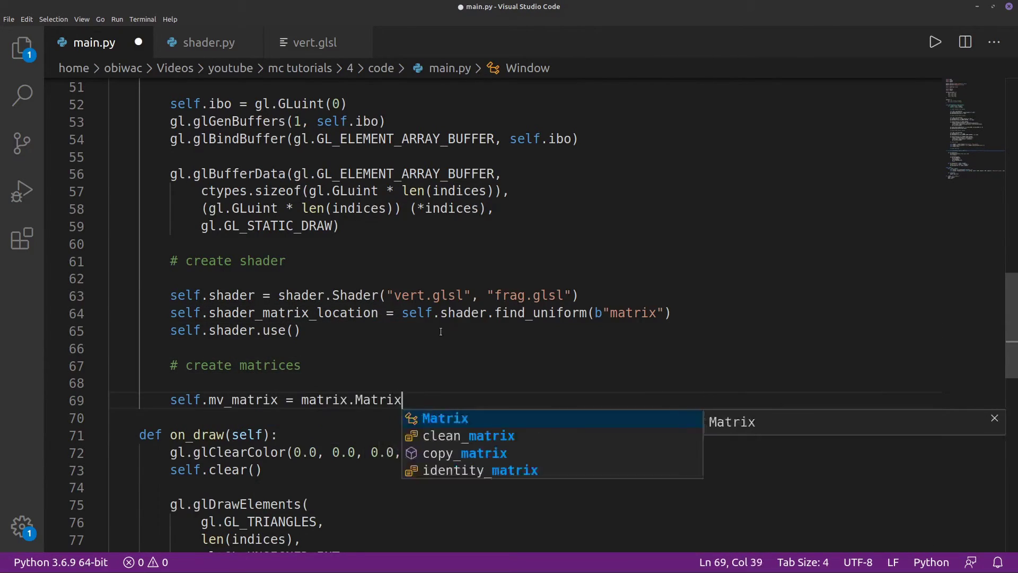
type("() self.p_matrix = matrix.Matrix()  self.x = 0 # temporary variable pyglet.clock.schedule_interval(self.update, 1.0 / 60)")
key("Return")
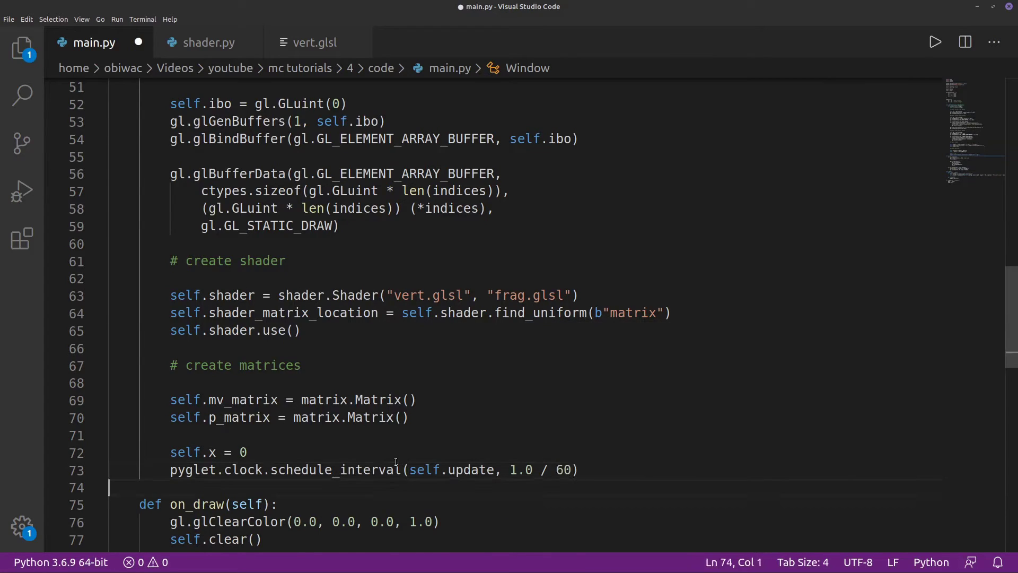
key("Return")
type("def update(self, delta_time):")
key("Return")
type("self.x += delta_time")
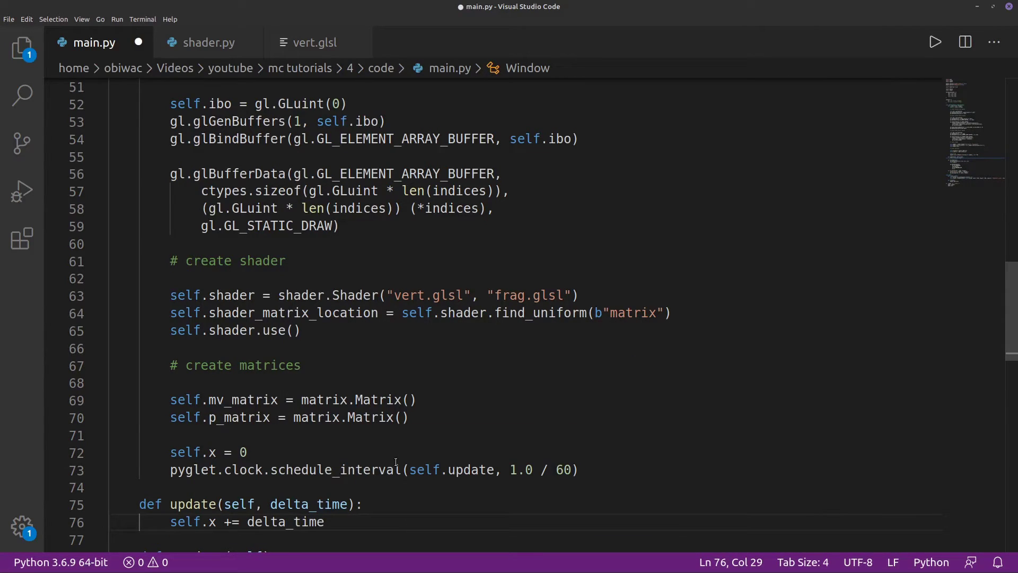
scroll(396, 462, "down", 6)
- Build the perspective projection matrix with load_identity and perspective at the top of on_draw
left_click(391, 253)
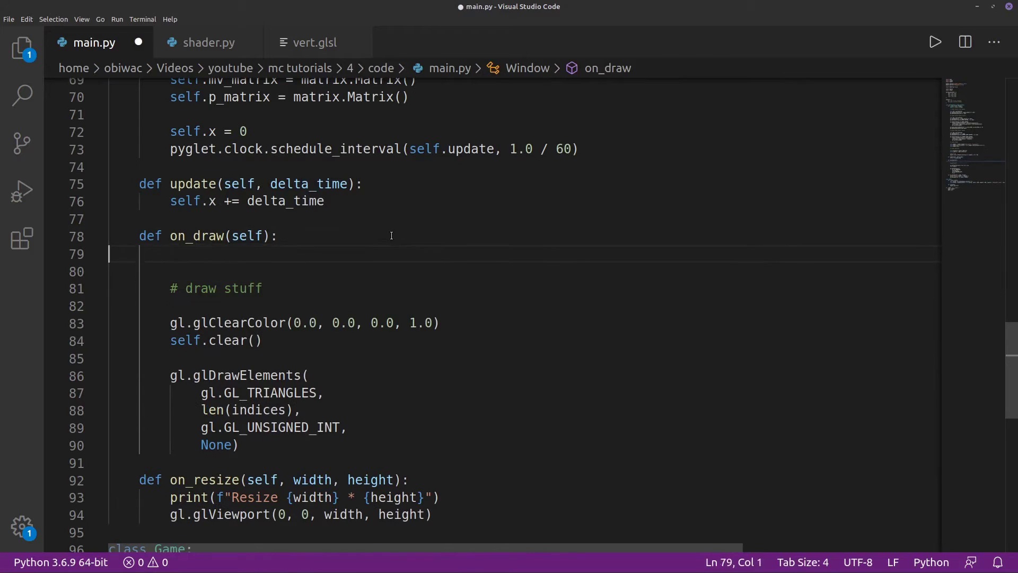
type("# create projection matrix")
key("Return")
key("Return")
type("self.p_matrix.load_identity()")
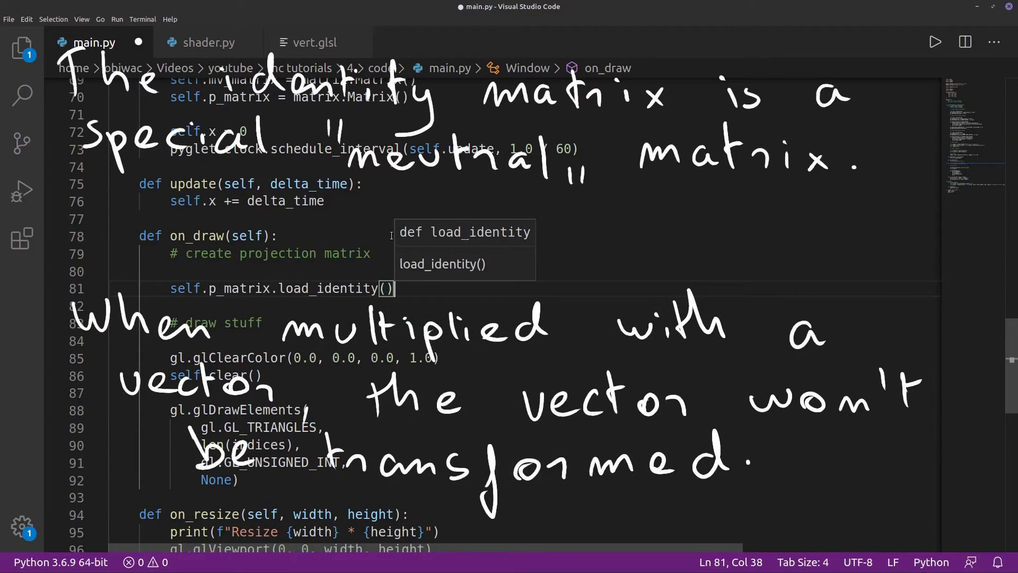
key("Return")
type("self.p_matrix.perspective(")
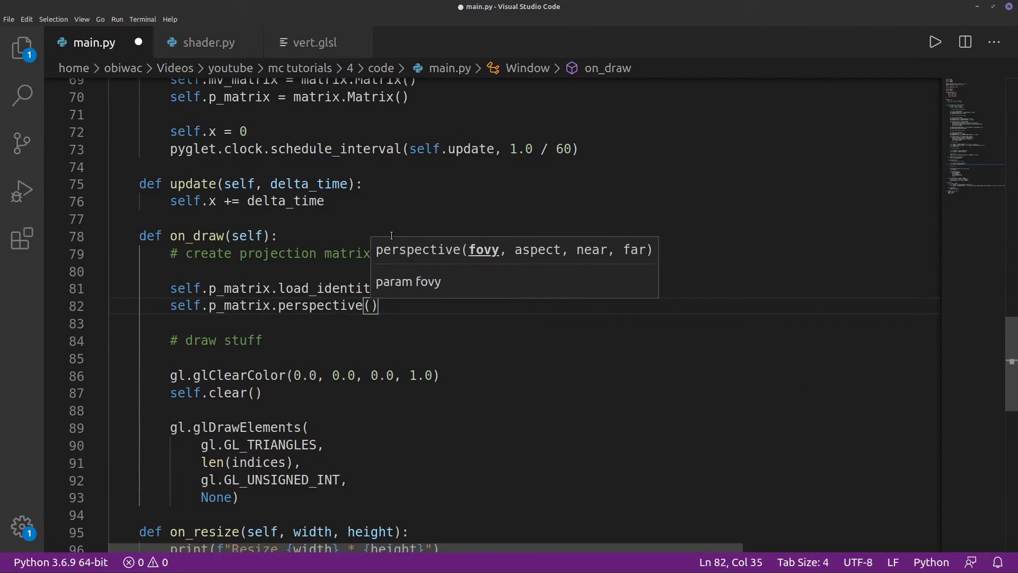
type("90")
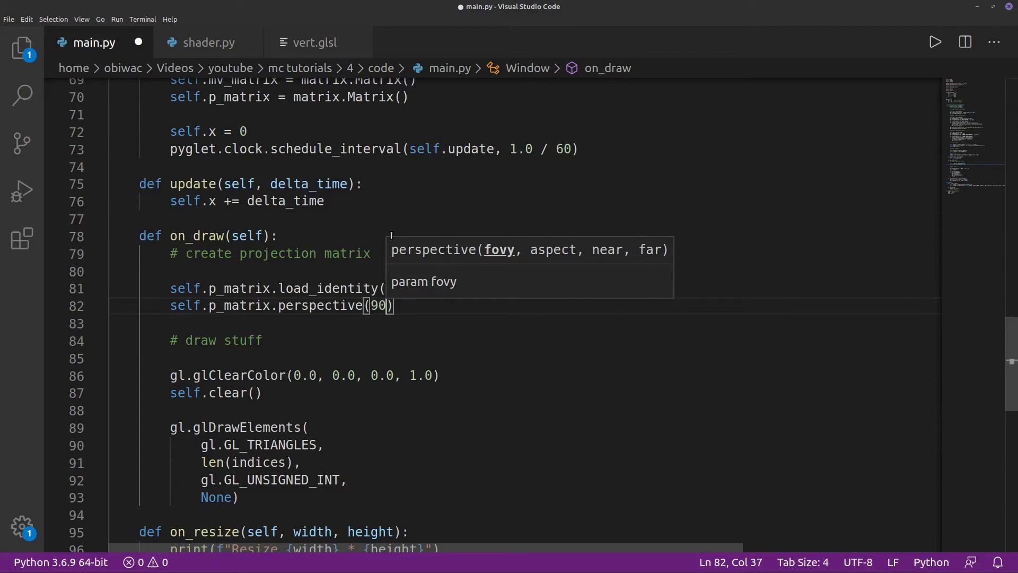
type(", float(self.width) / self.height, 0.1, 500")
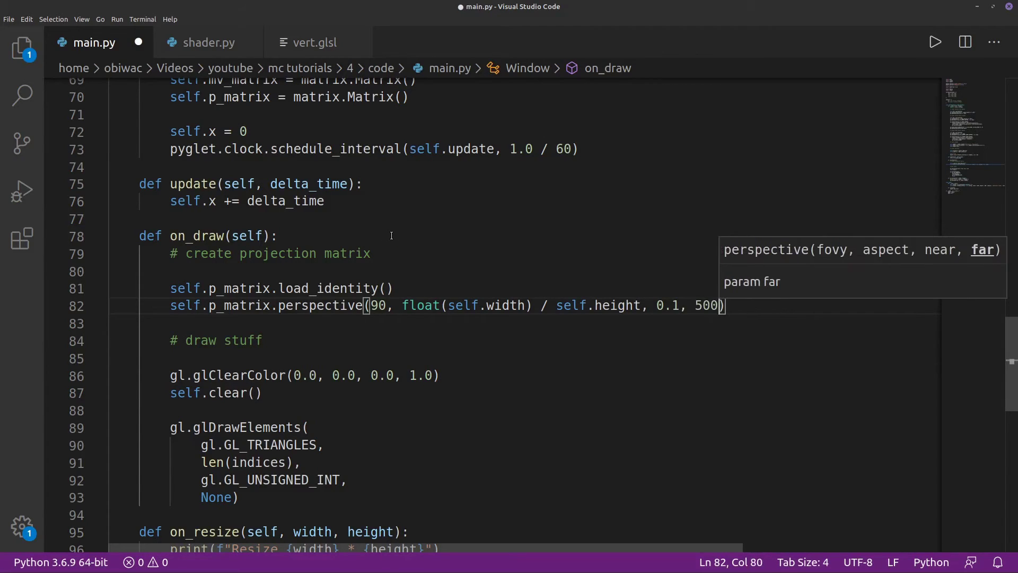
type(")")
key("Return")
key("Return")
type("# create modelview matrix")
- Build the translated, rotate_2d model-view matrix, multiply into mvp_matrix, upload with uniform_matrix, and save
key("Return")
key("Return")
type("self.mv_matrix.load_identity()")
key("Return")
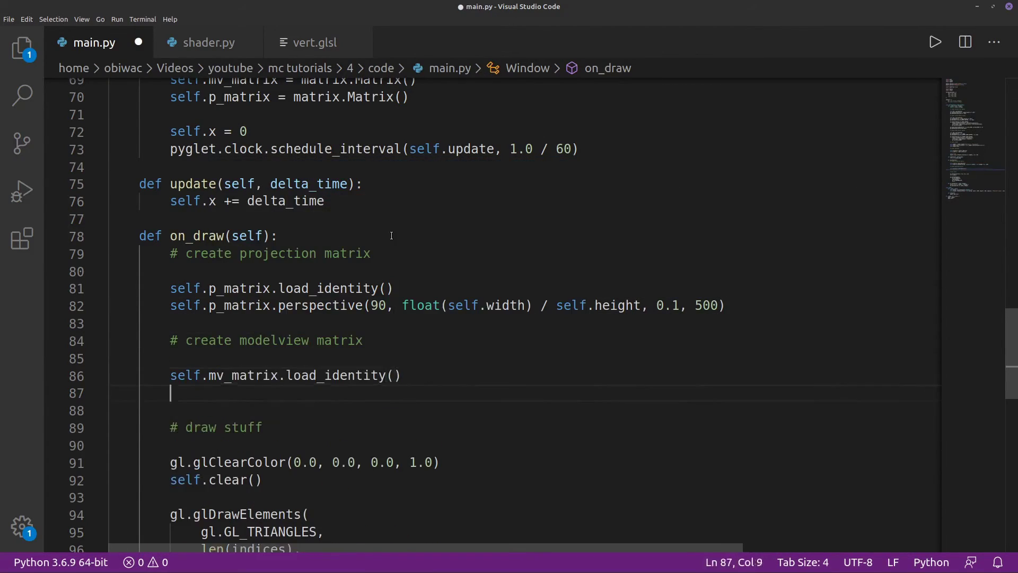
type("self.mv_matrix.translate(0, 0, -1)")
key("Return")
type("self.mv_matrix.rotate_2d(self.x, math.sin(self.x / 3 * 2) / 2")
key("Return")
key("Return")
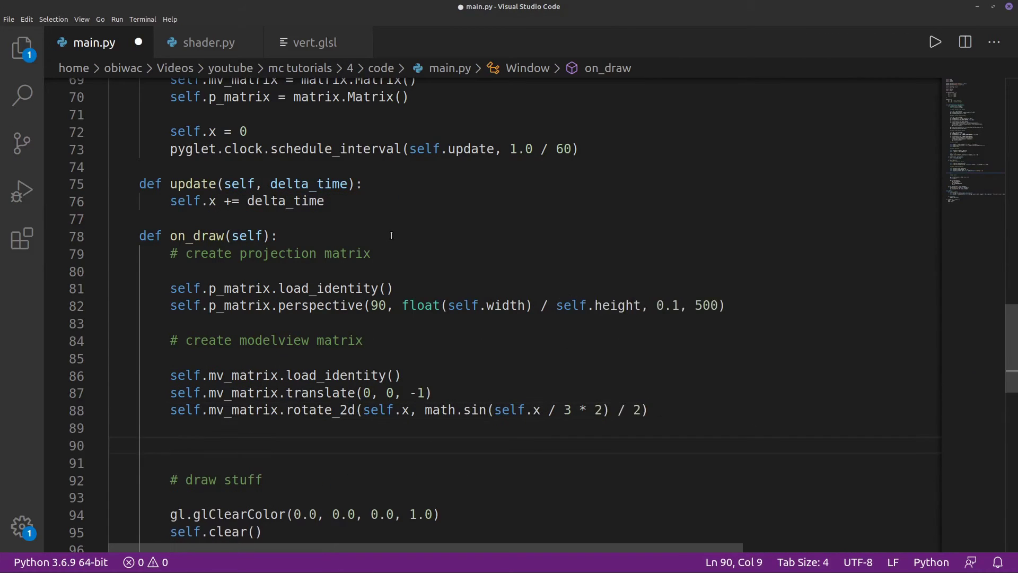
scroll(365, 252, "down", 2)
type("# modelview")
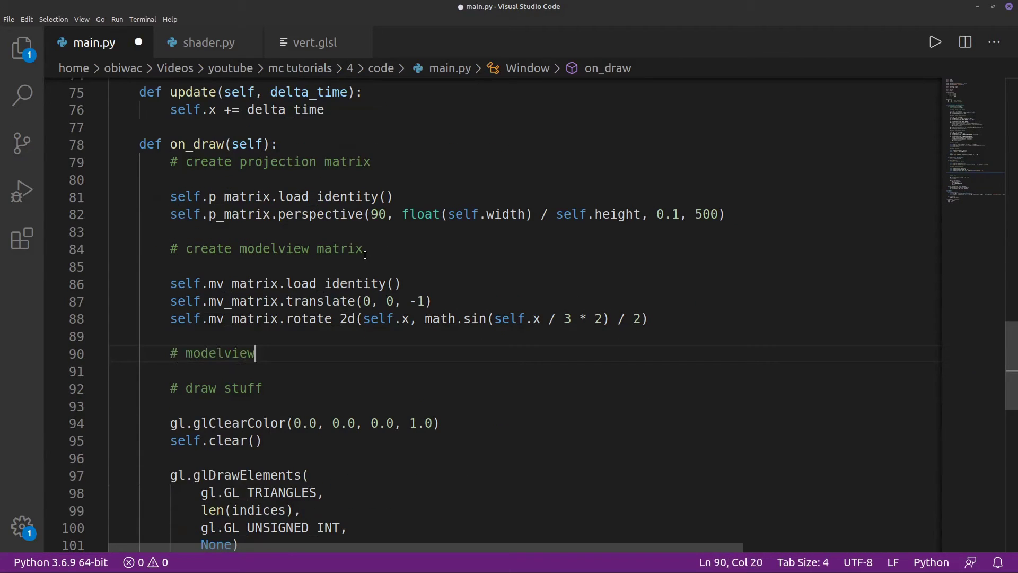
type("projection matrix")
key("Return")
key("Return")
type("mvp_matrix = self.mv_matrix")
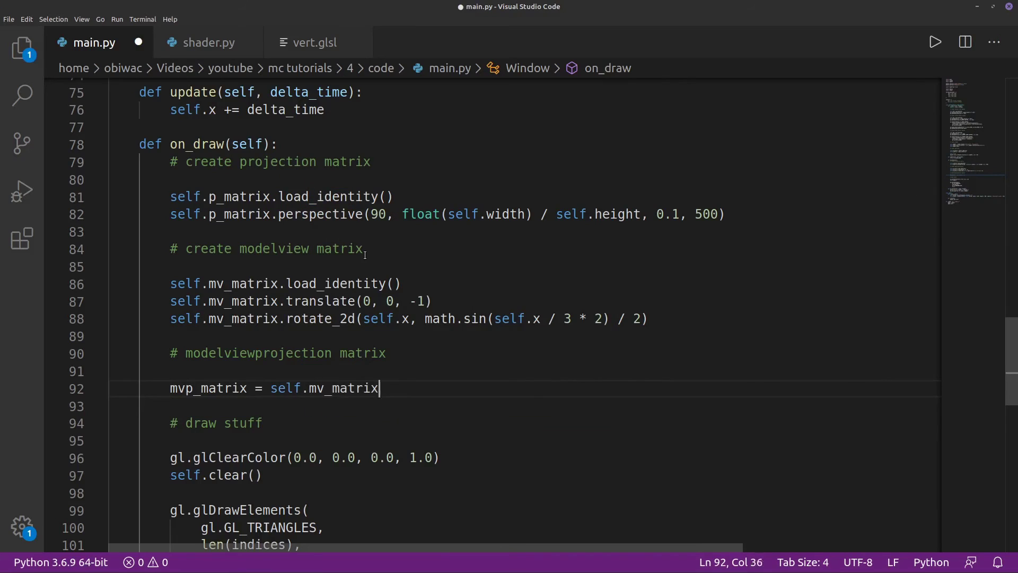
type(" * self.p_matrix")
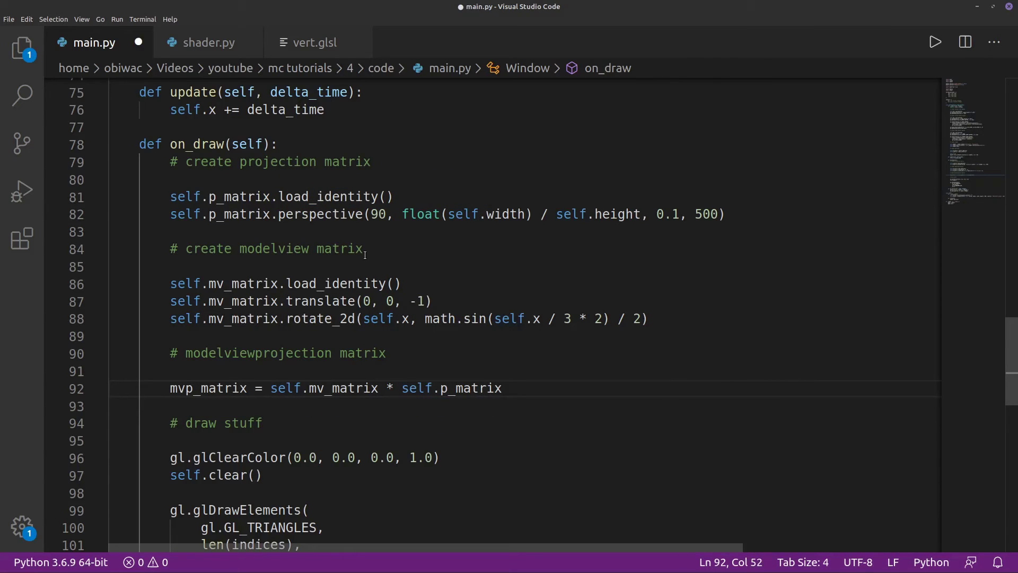
key("Return")
type("self.shader.uniform_matrix(self.shader_matrix_location, mvp_matrix)")
key("ctrl+s")
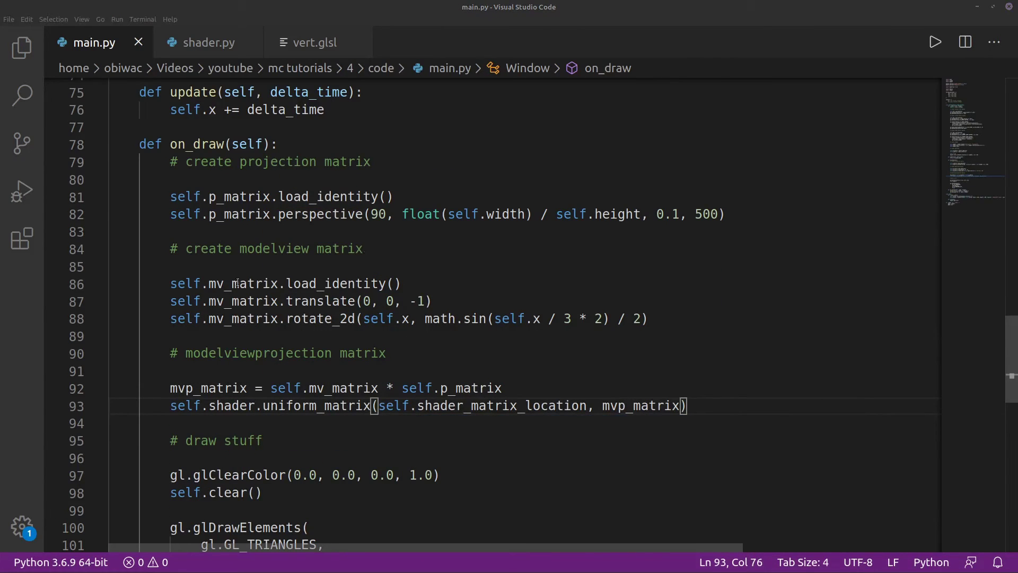
- Declare 'uniform mat4 matrix;' in vert.glsl, multiply gl_Position by matrix, and save
key("ctrl+Tab")
type("uniform mat4 ")
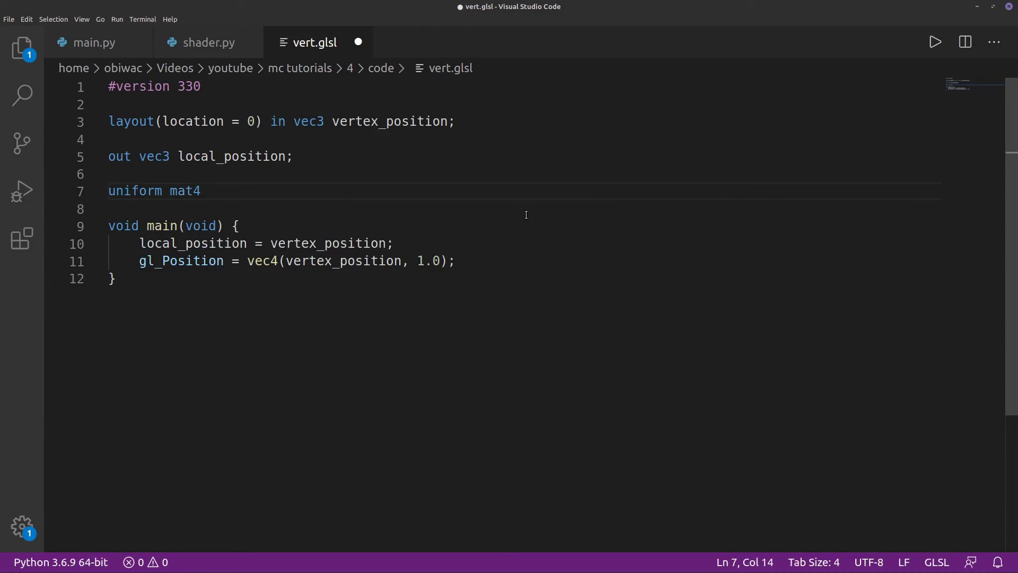
type("matrix;")
key("Down")
key("Down")
key("Down")
key("Left")
key("Left")
type("matrix *")
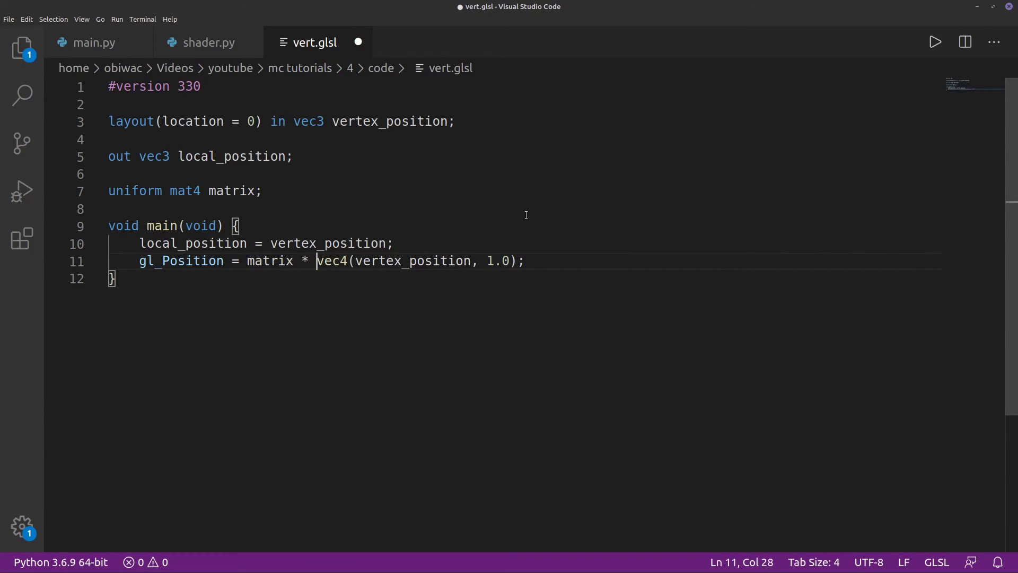
key("ctrl+s")
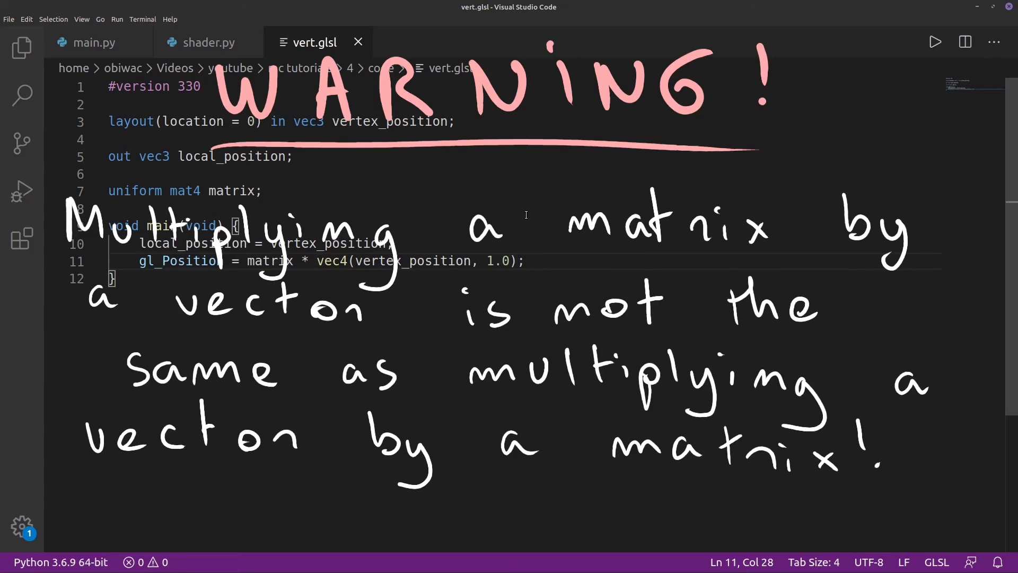
- Run python3 main.py in the terminal to view the rotating perspective quad
key("ctrl+grave")
type("pyth")
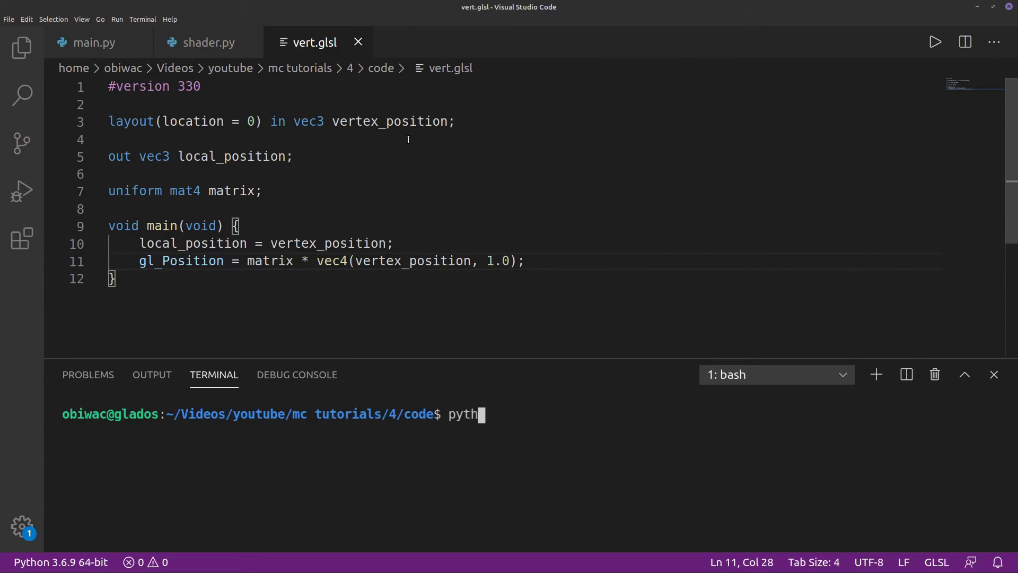
type("on3 main.py")
key("Return")
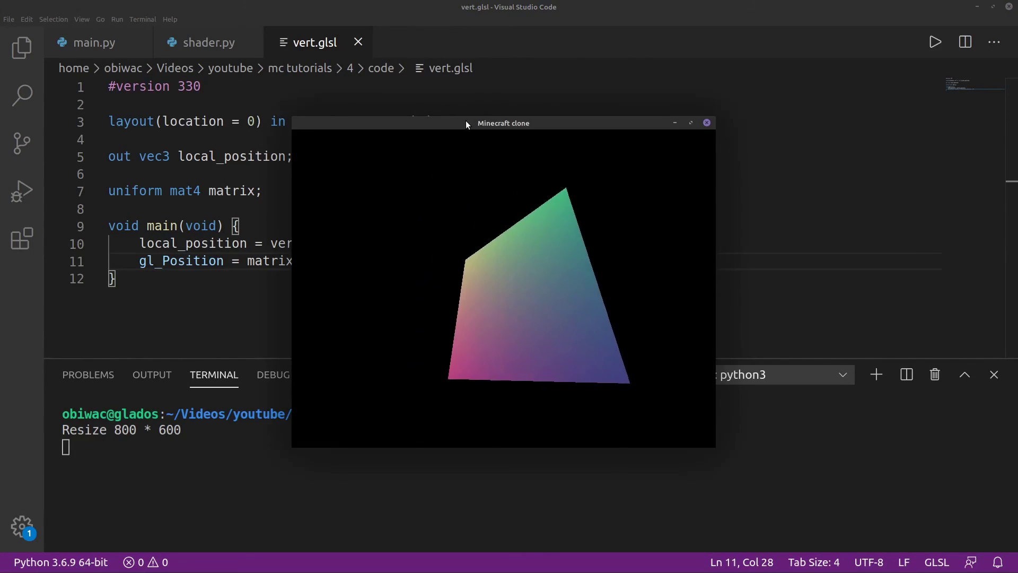
double_click(464, 120)
double_click(454, 4)
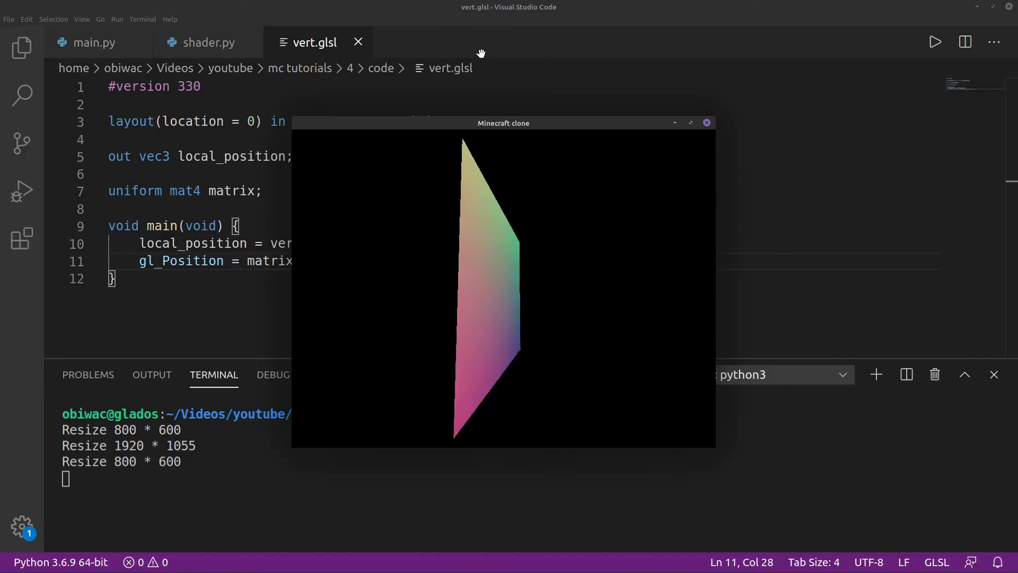